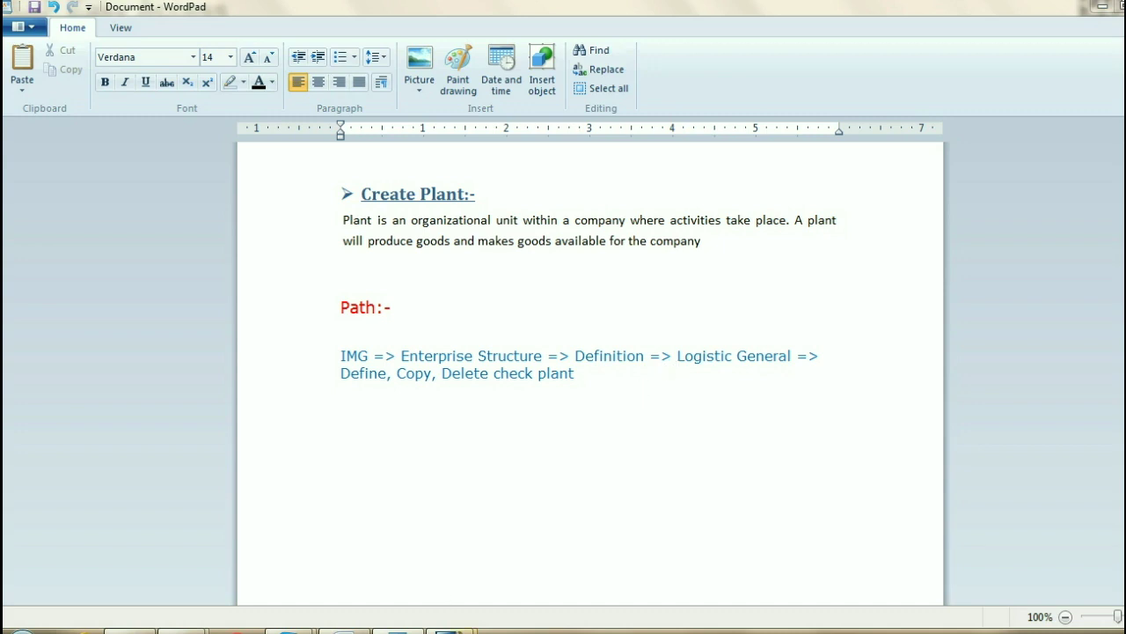
Switch to SAP Easy Access, run transaction spro and open the SAP Reference IMG.
mouse_move(468, 616)
click(528, 568)
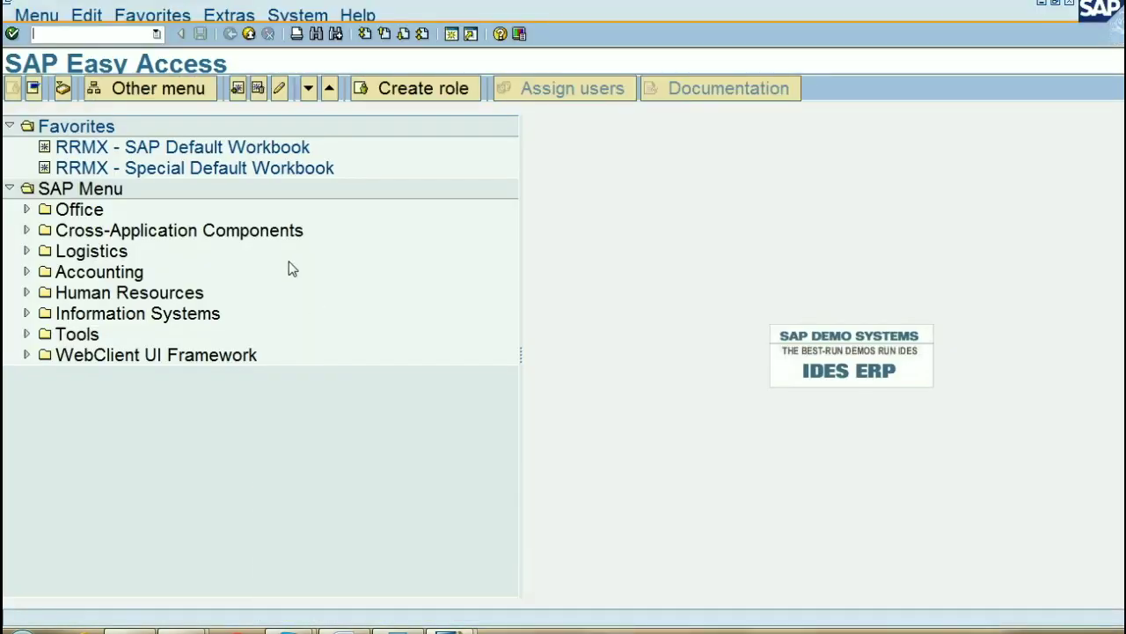
click(77, 35)
text(spro)
key(Return)
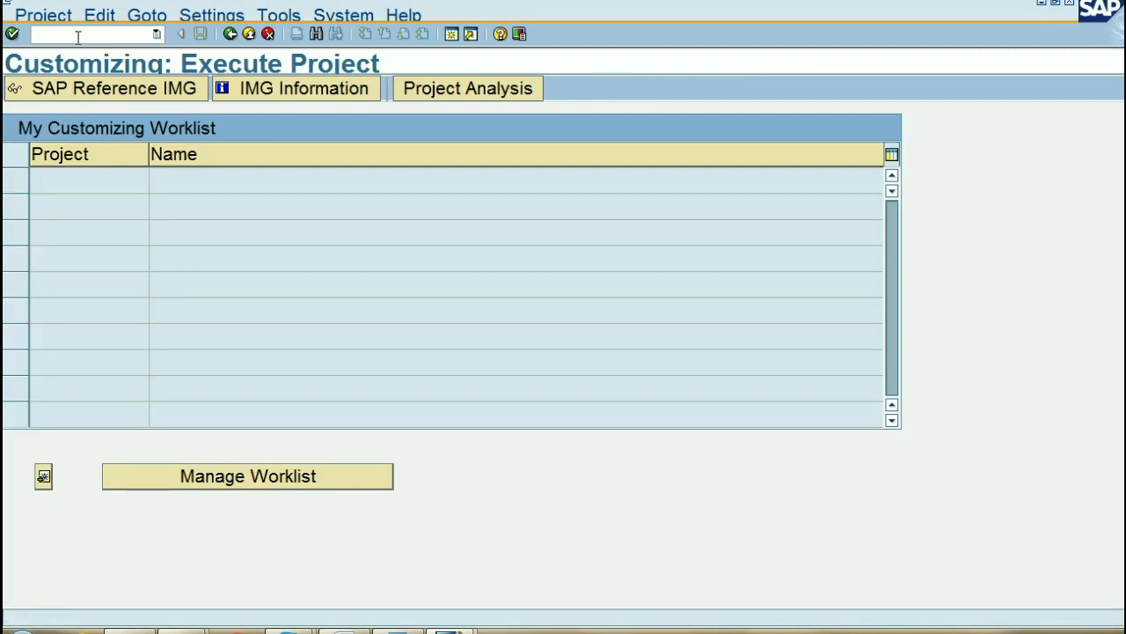
click(110, 97)
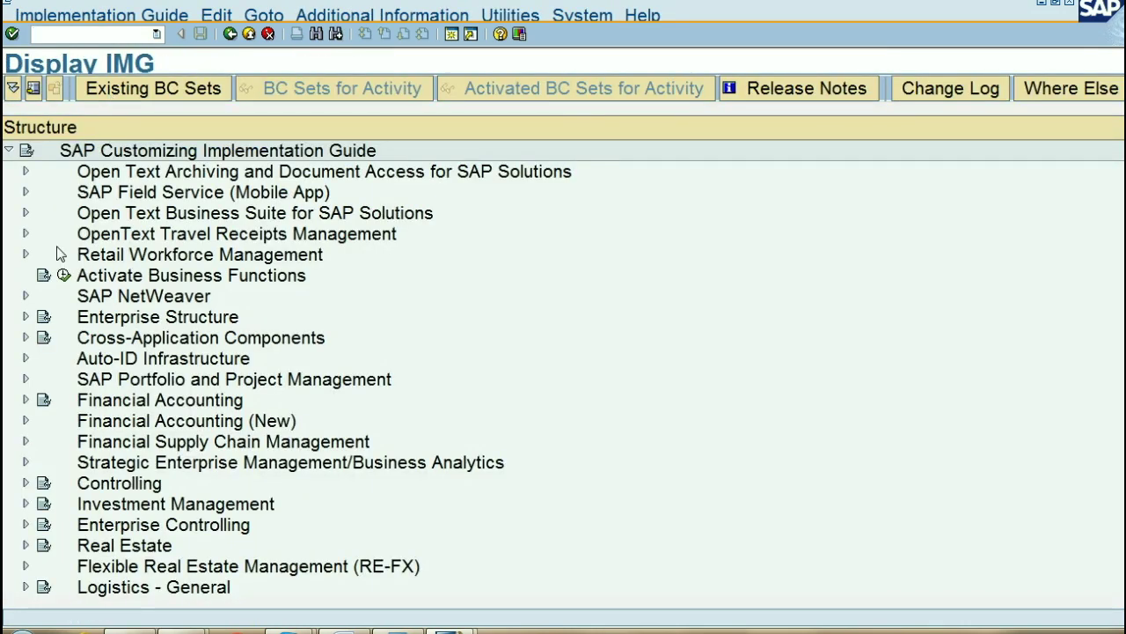
In the IMG under Enterprise Structure, Definition, Logistics - General, open the Define Plant activity of Define, copy, delete, check plant.
click(26, 317)
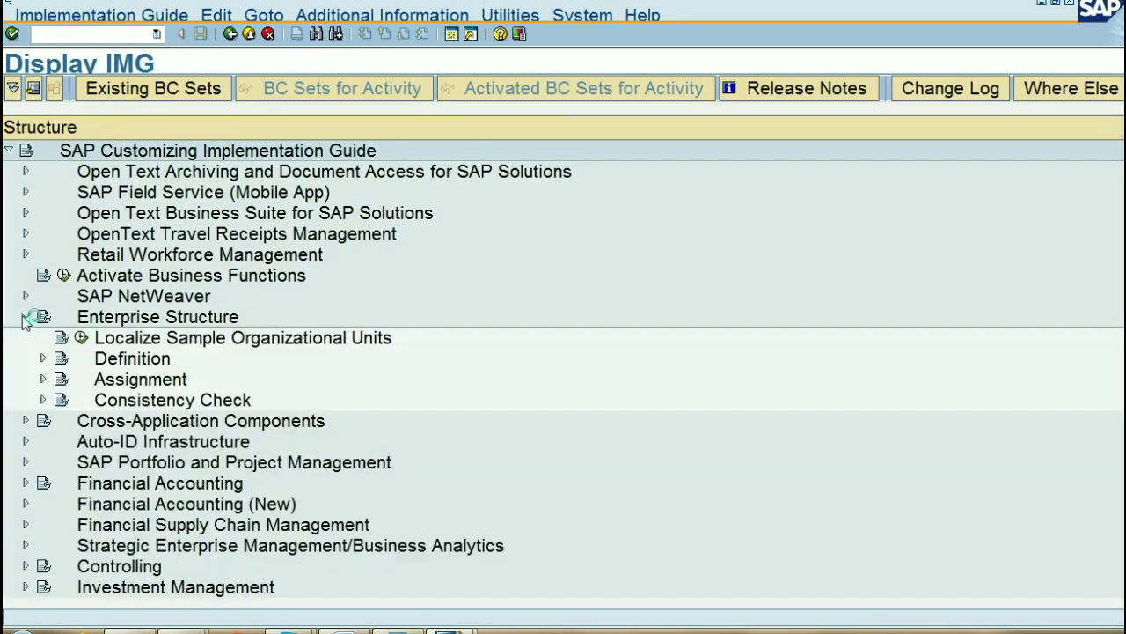
click(42, 359)
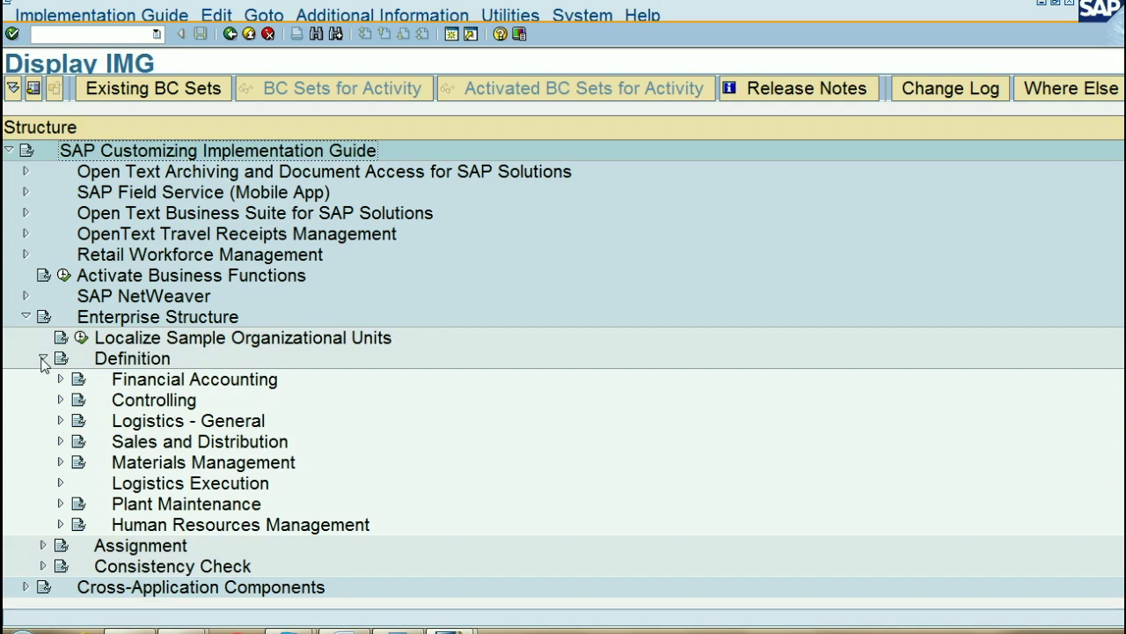
click(61, 420)
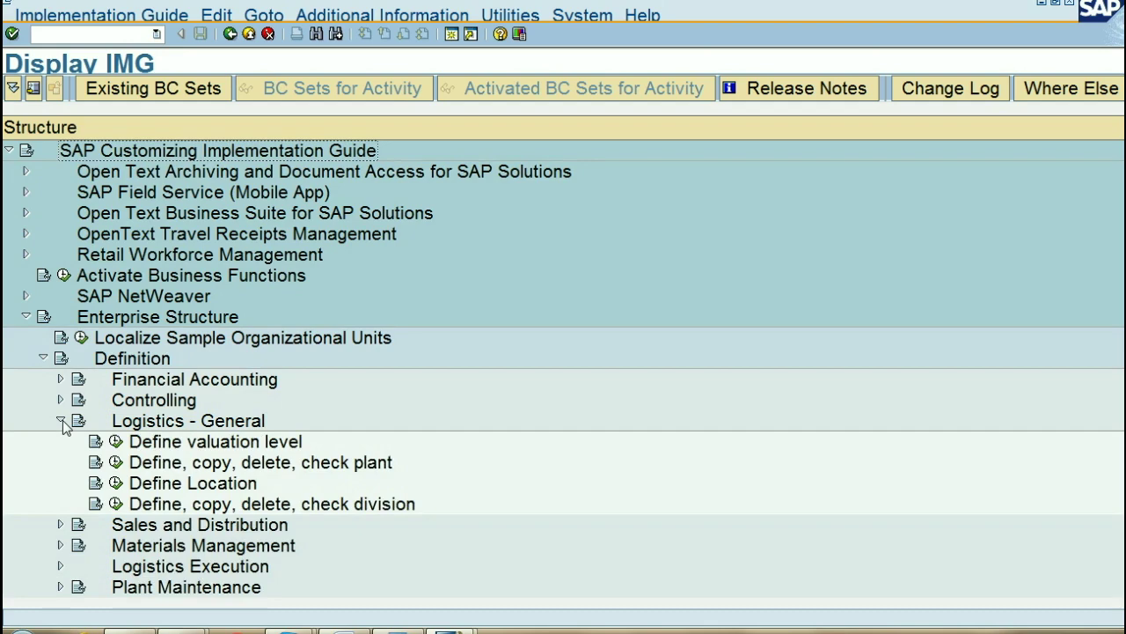
click(116, 463)
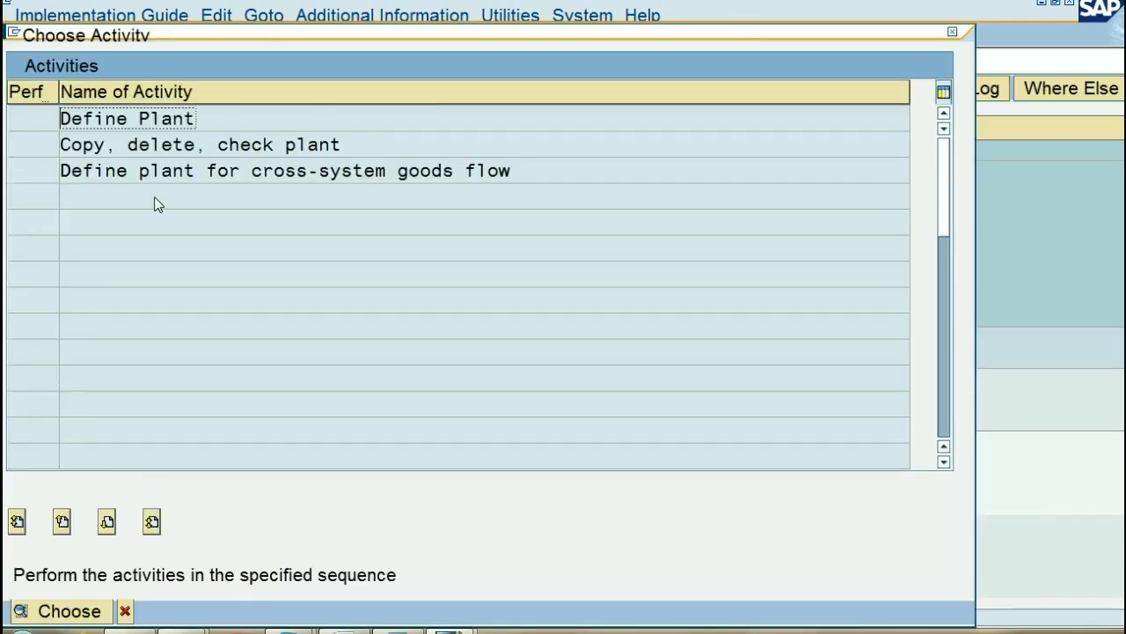
double_click(47, 118)
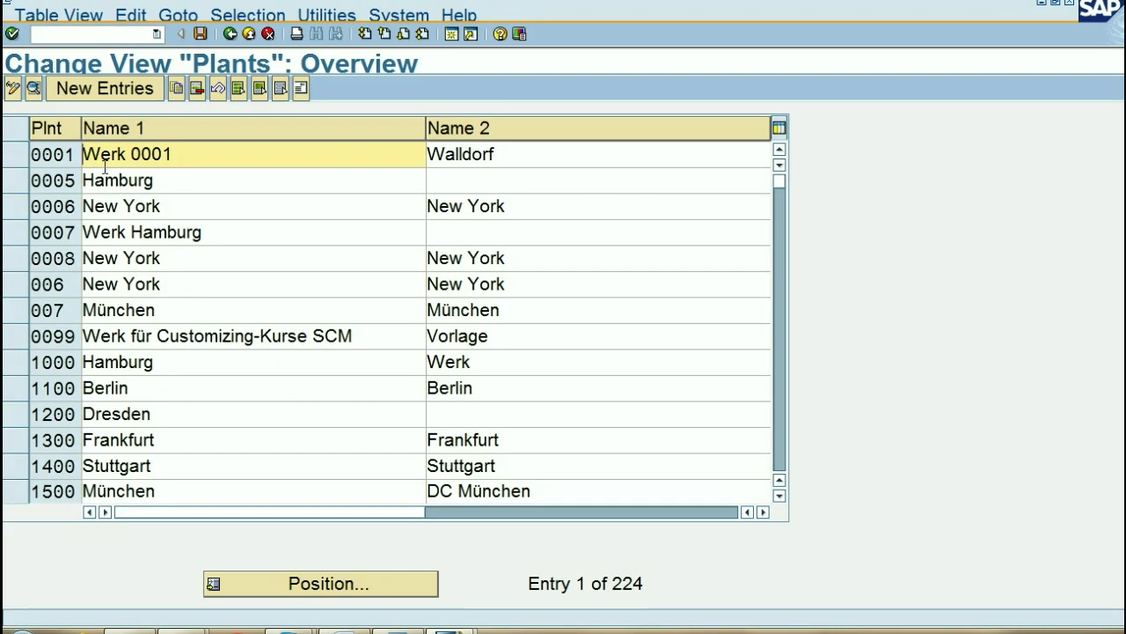
Create a new plant entry with plant code PLPP and Name 1 SS Water tank.
click(105, 93)
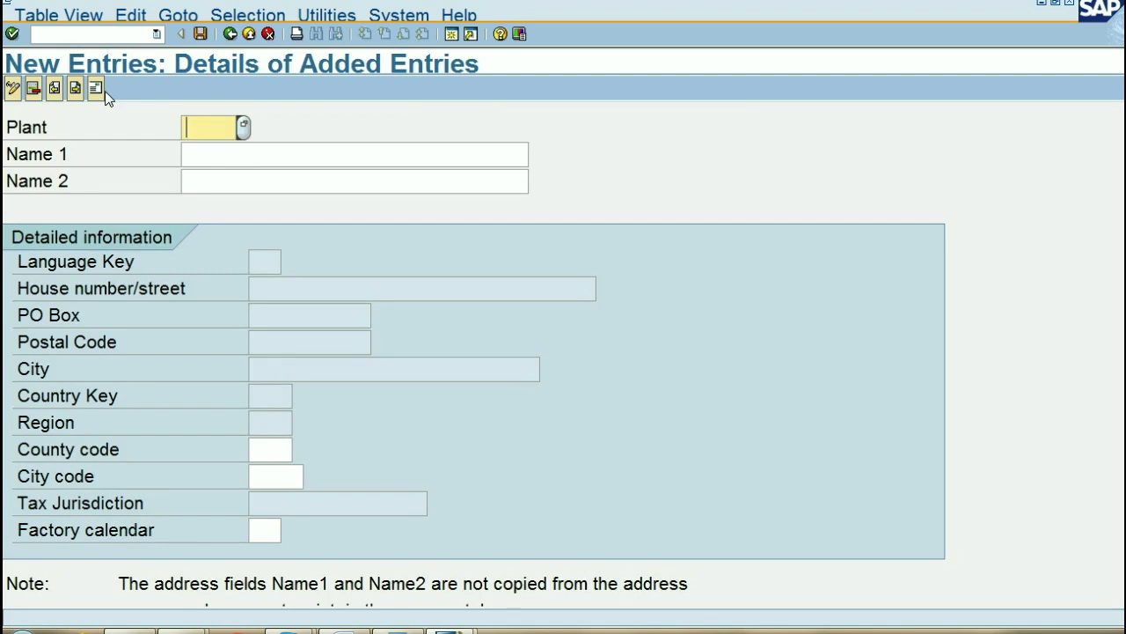
text(o)
key(BackSpace)
text(p1pp)
key(Tab)
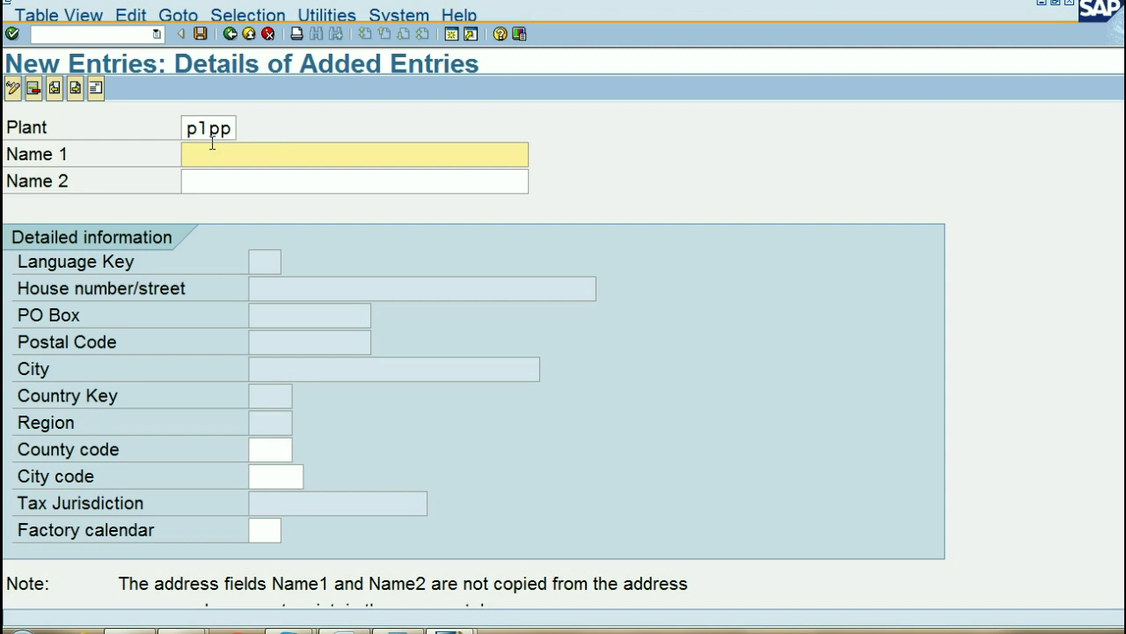
text(SS Water tank)
key(Return)
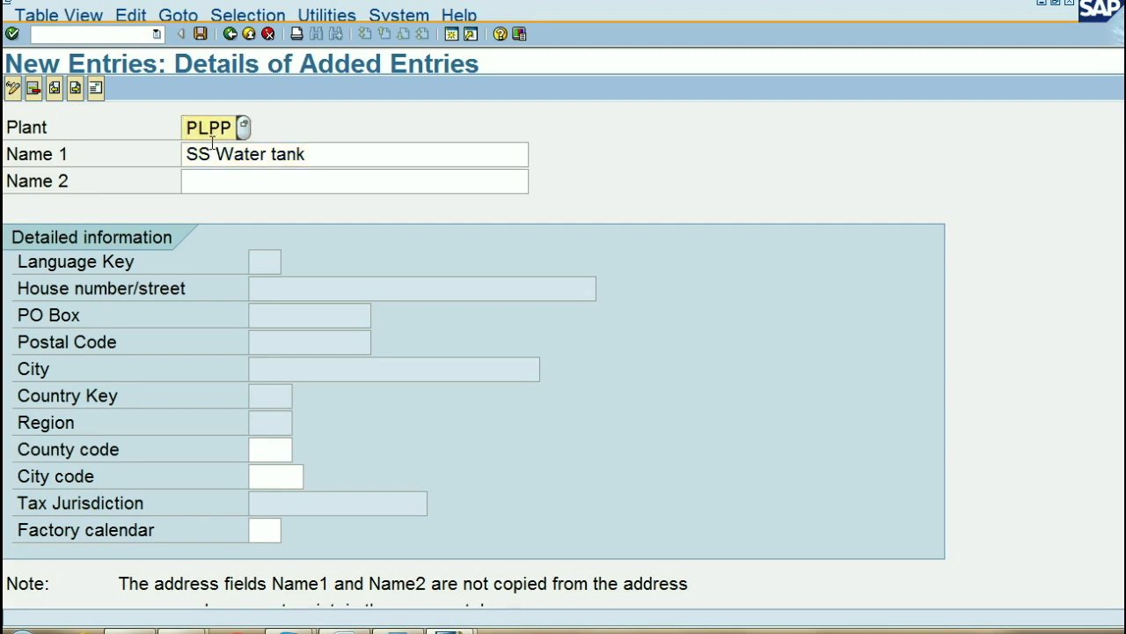
key(Return)
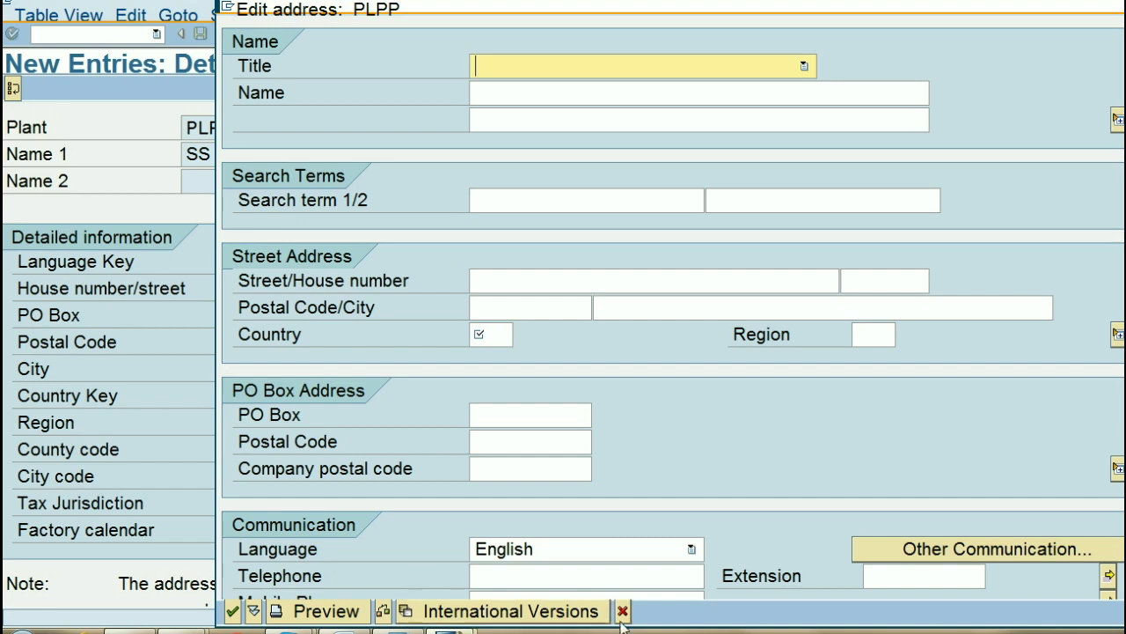
click(1031, 630)
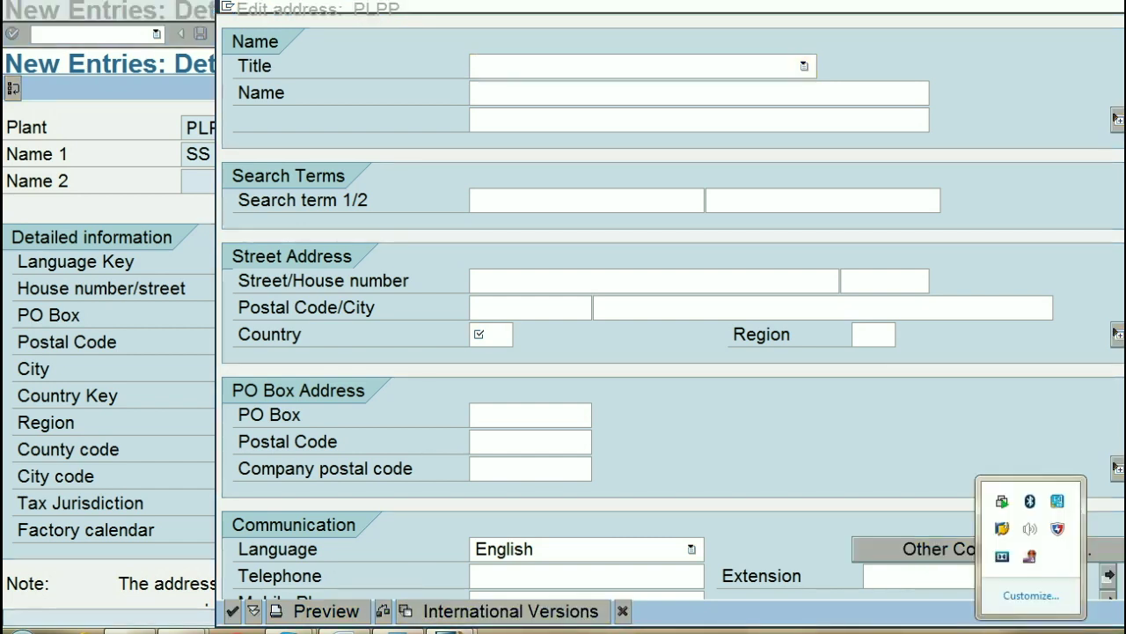
right_click(1034, 557)
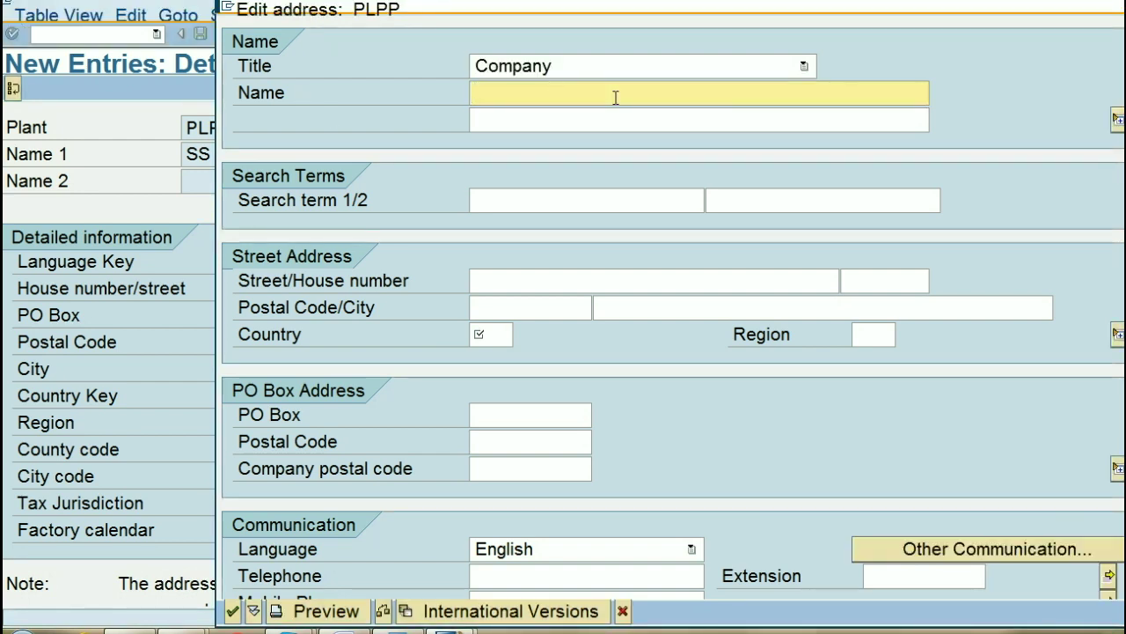
Set the title in the plant's address to Company.
click(705, 66)
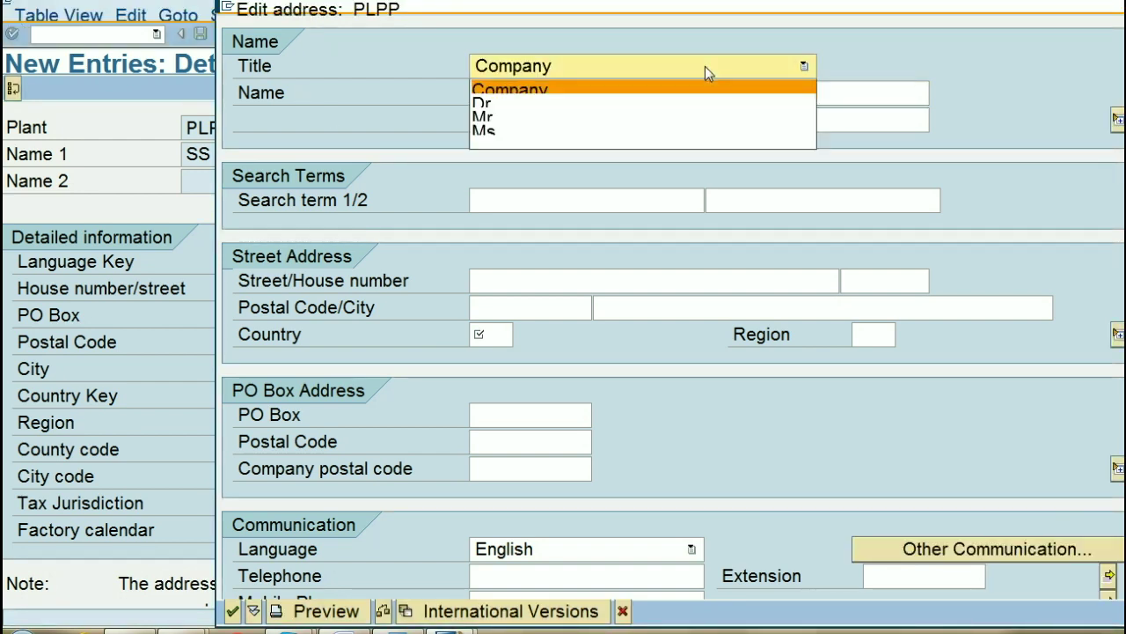
click(631, 86)
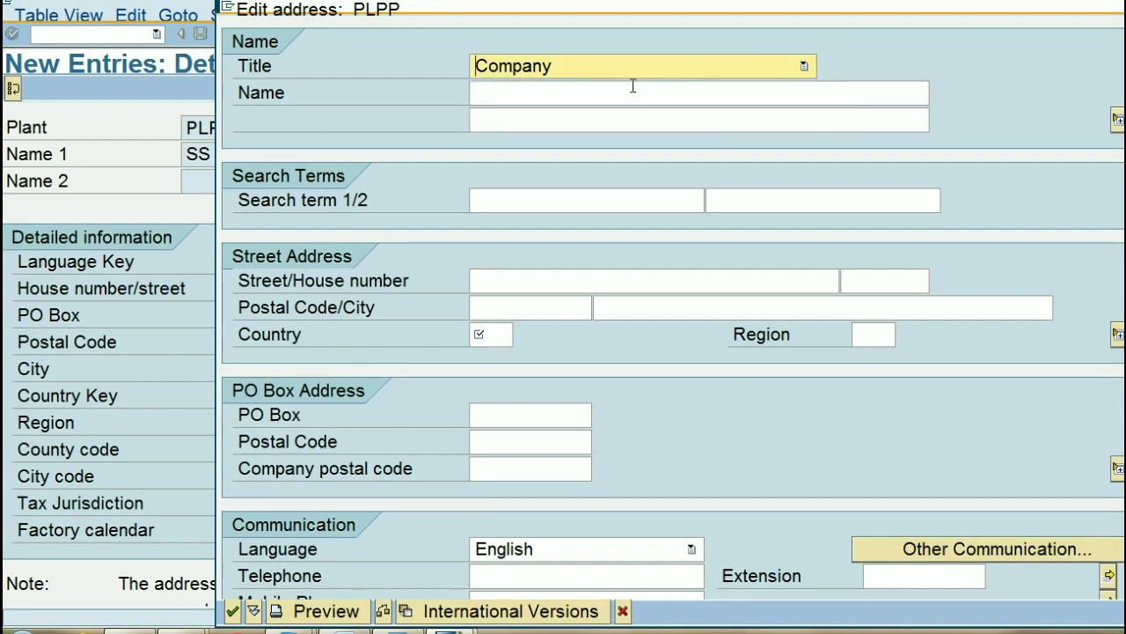
click(632, 86)
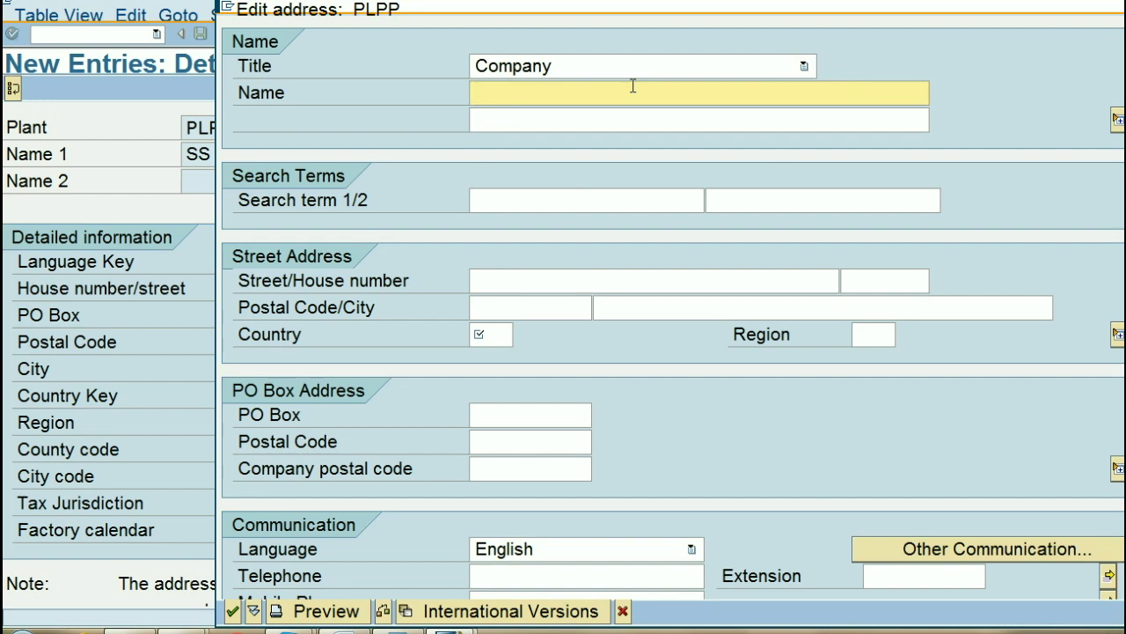
text(Beve)
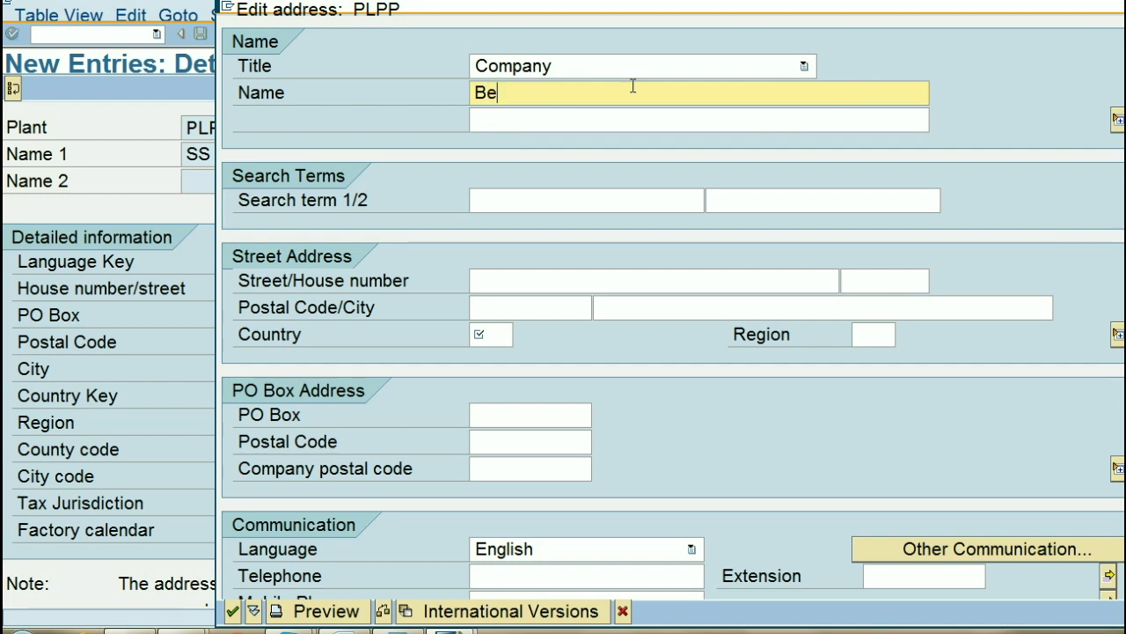
text(e Plant)
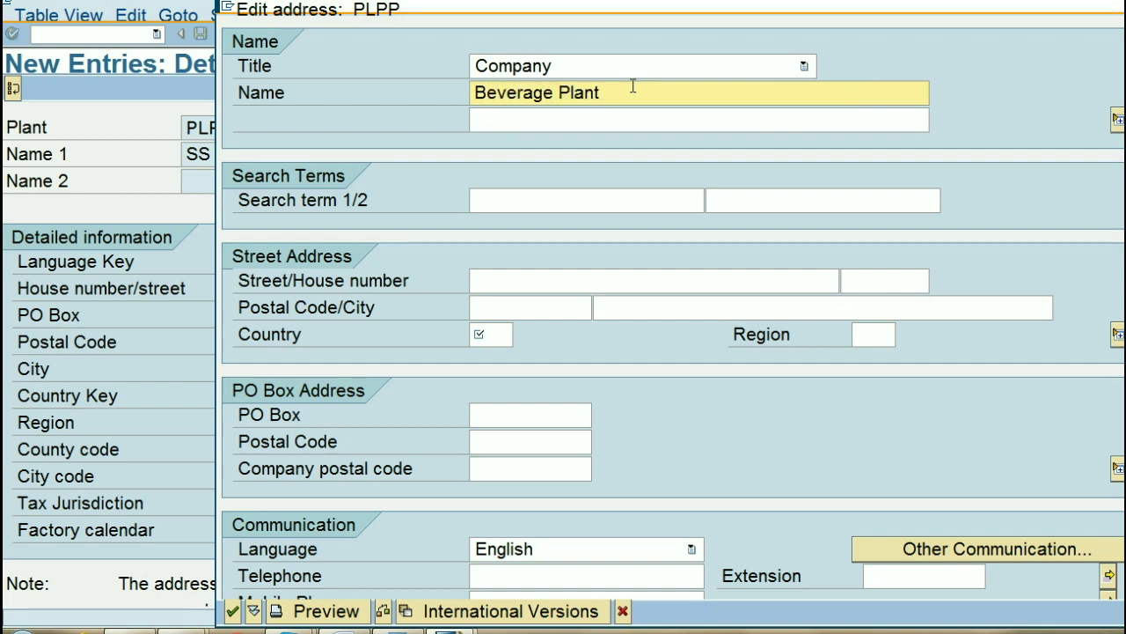
key(BackSpace)
key(BackSpace)
key(BackSpace)
key(BackSpace)
key(BackSpace)
key(BackSpace)
key(BackSpace)
key(BackSpace)
key(BackSpace)
key(BackSpace)
key(BackSpace)
key(BackSpace)
key(BackSpace)
key(BackSpace)
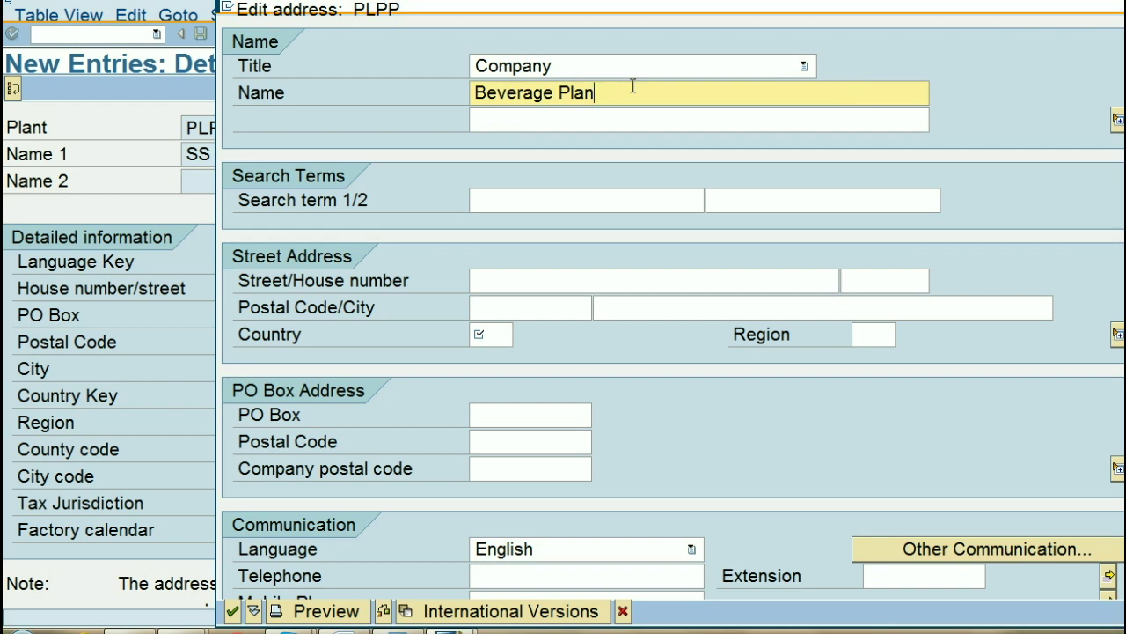
text(SS)
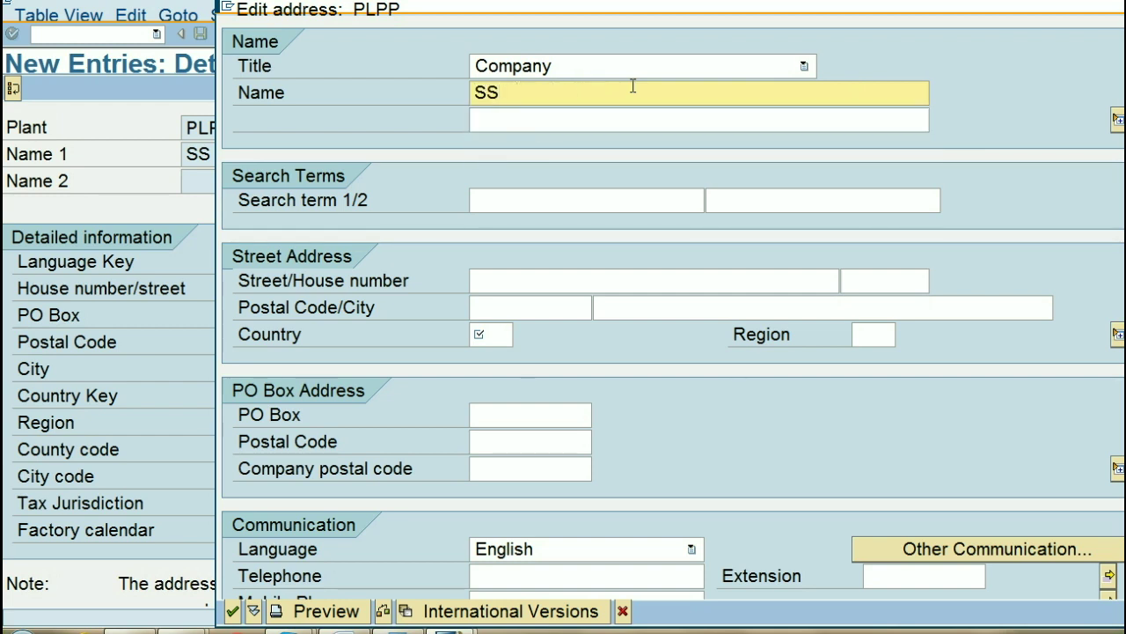
key(BackSpace)
key(BackSpace)
Enter ss water tank as the address name and manufacturing as the first search term.
text(ss water tank)
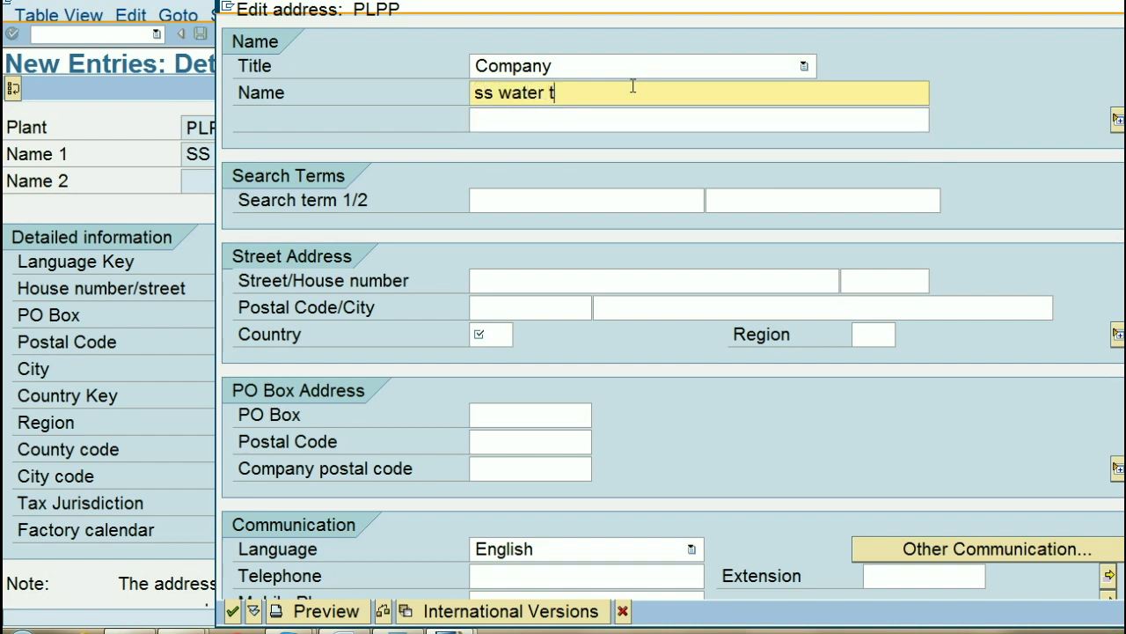
key(Tab)
key(Tab)
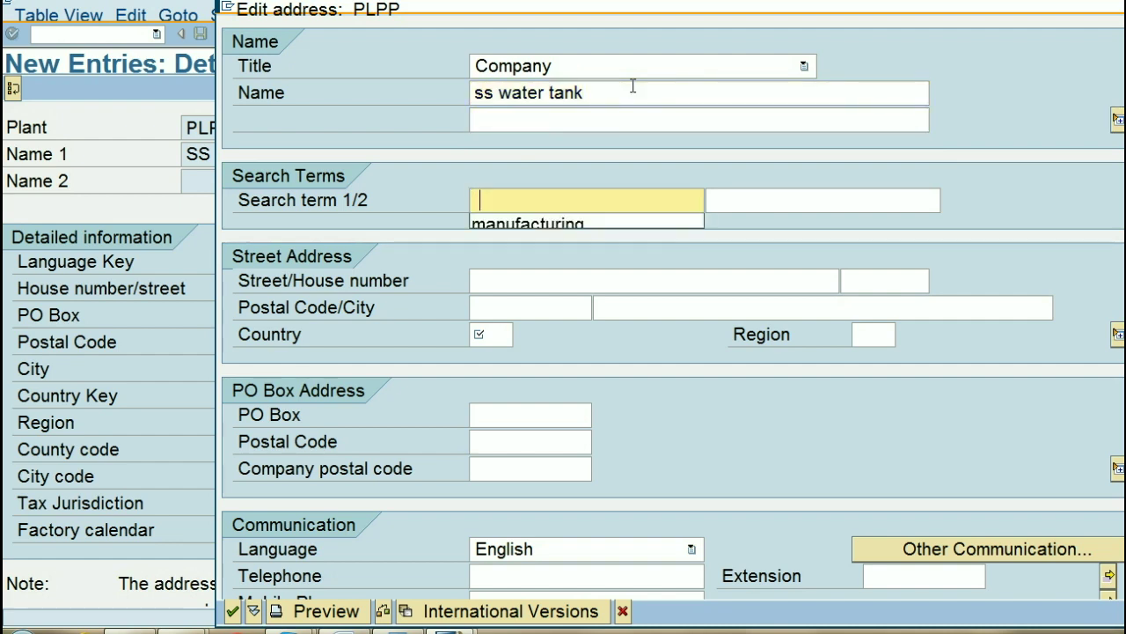
click(583, 224)
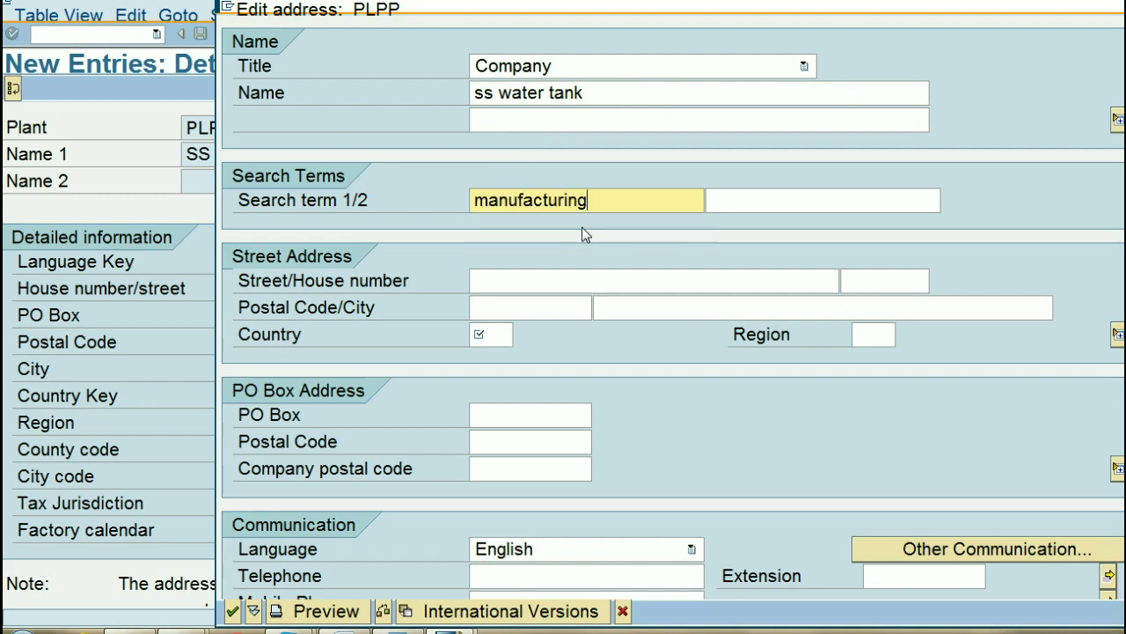
Fill in the street of the plant's address.
click(559, 288)
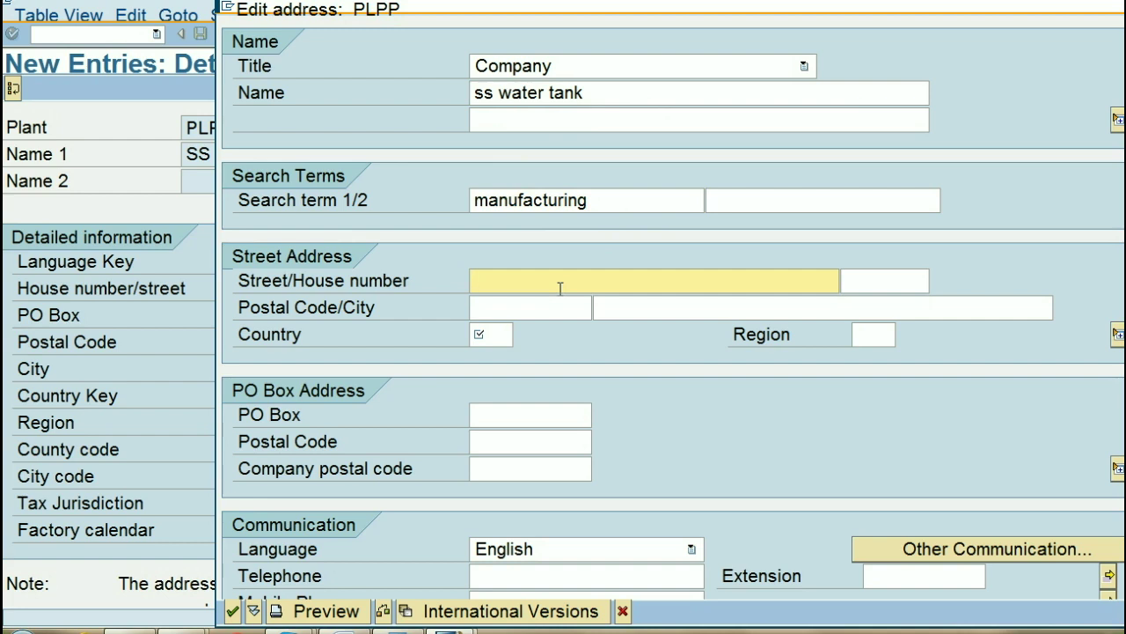
text(Korangi T)
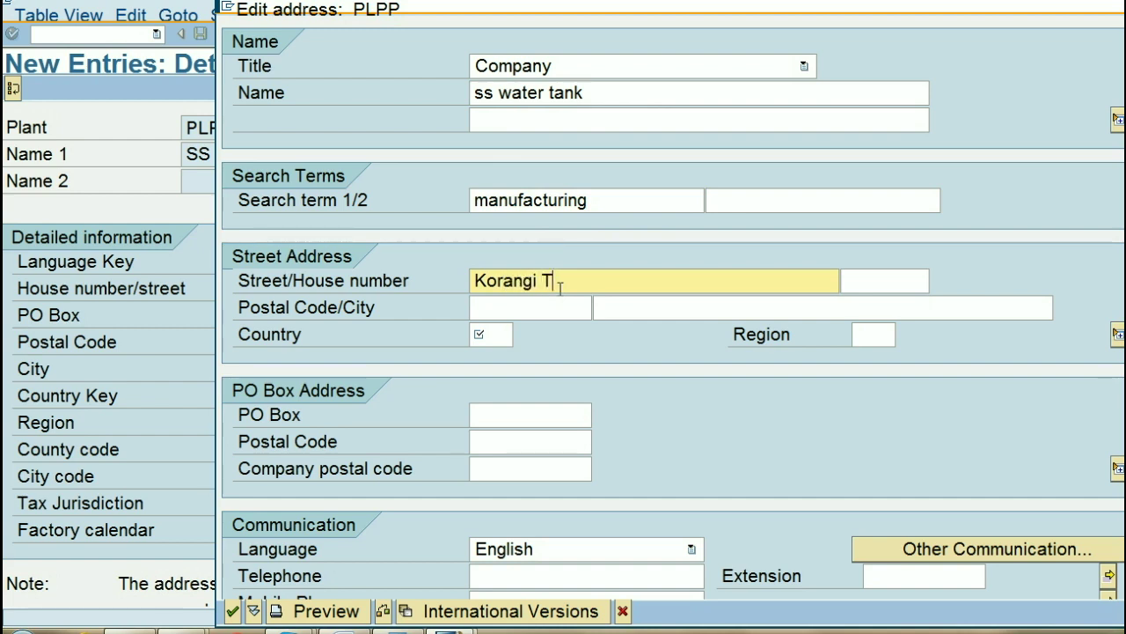
text(own BLO)
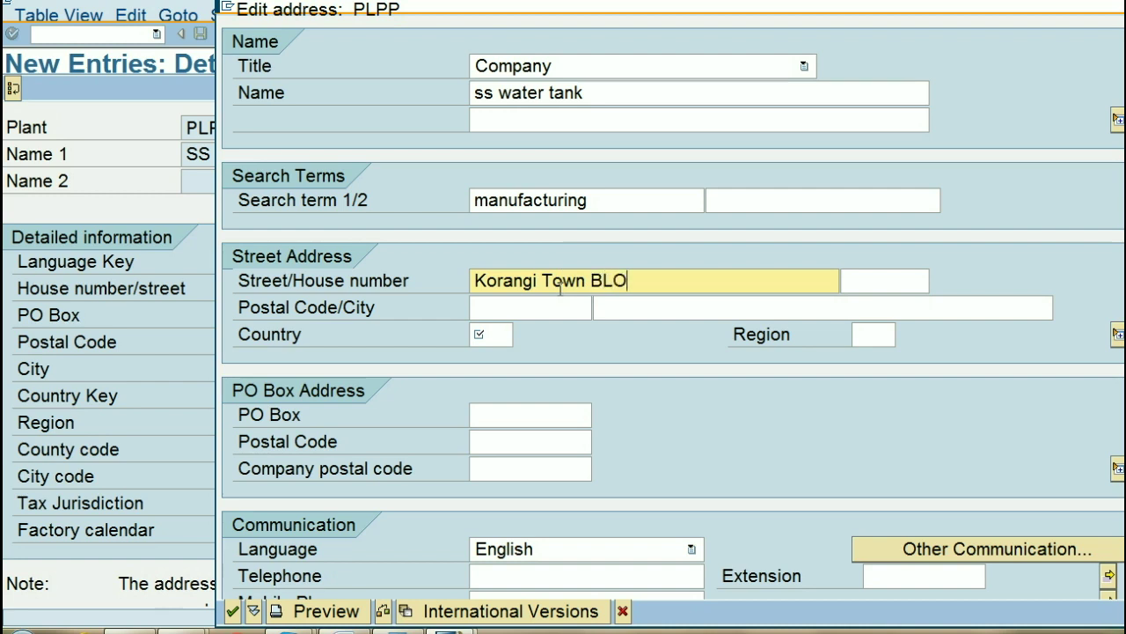
key(BackSpace)
key(BackSpace)
text(lock )
text(4 k)
text(RA)
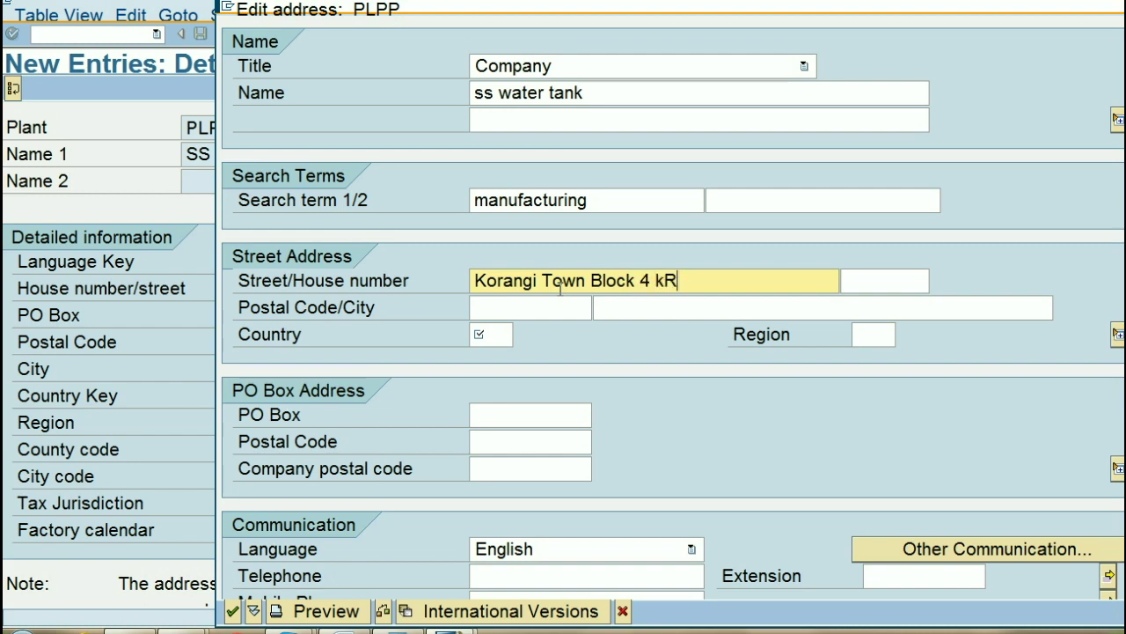
key(BackSpace)
key(BackSpace)
text(rachi)
click(560, 287)
Fill in the postal code and city of the plant's address and set the country to pk.
click(557, 313)
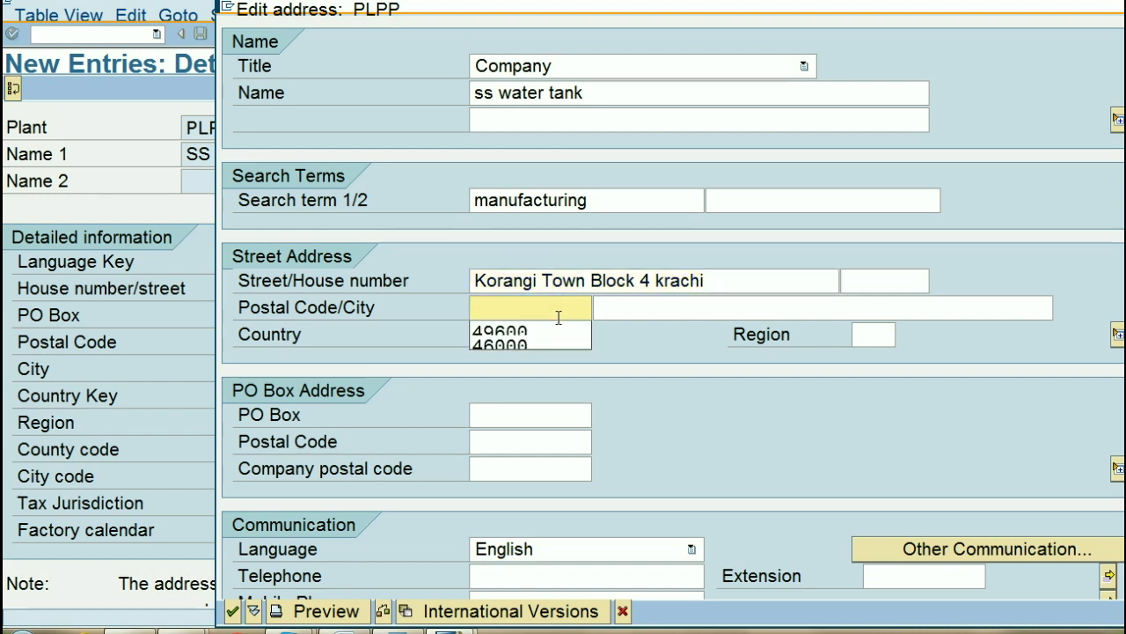
click(557, 310)
text(1234)
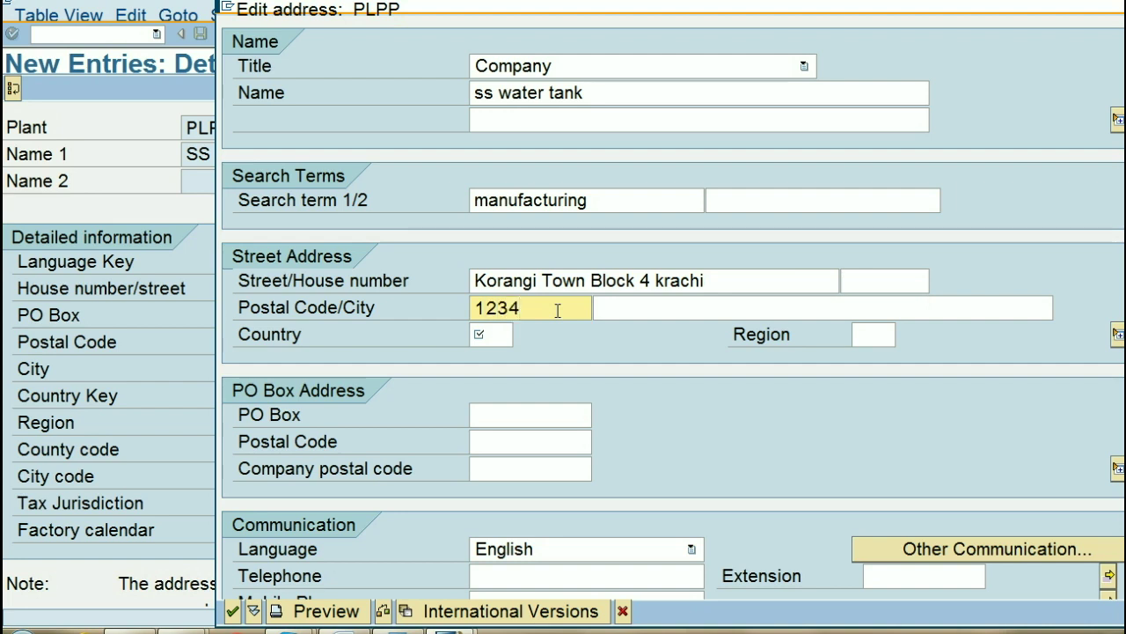
text(5)
key(Tab)
text(c)
key(BackSpace)
text(kRA)
key(BackSpace)
key(BackSpace)
text(rachi)
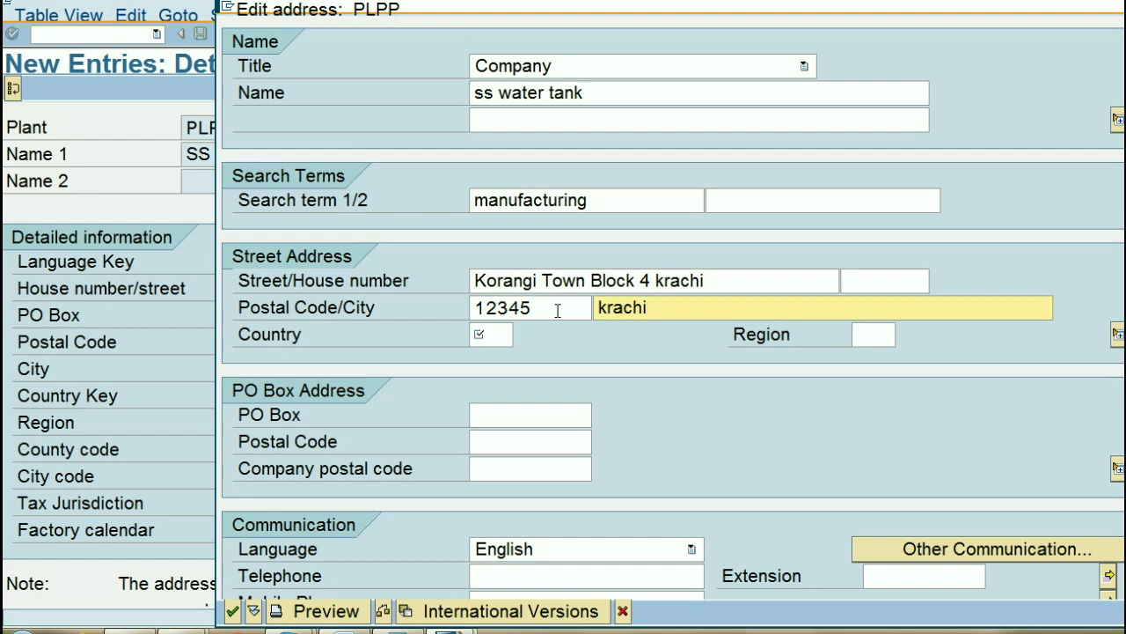
key(Tab)
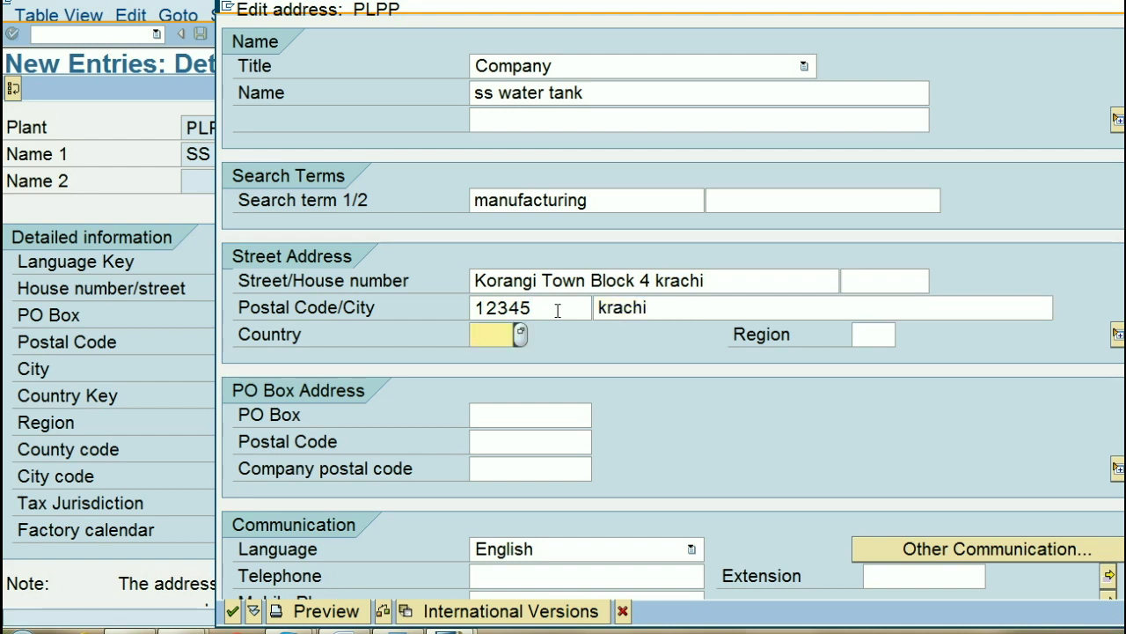
text(pk)
key(Tab)
click(528, 420)
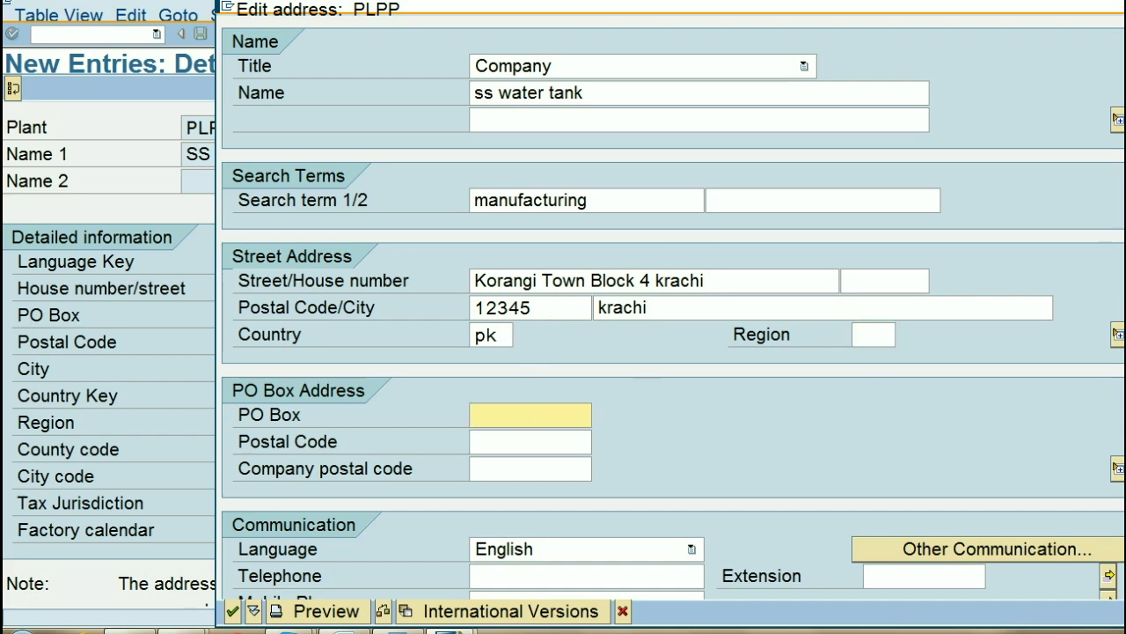
Accept the plant's address and confirm the Coding Capital Training Institute customizing request.
scroll(673, 308, down, 3)
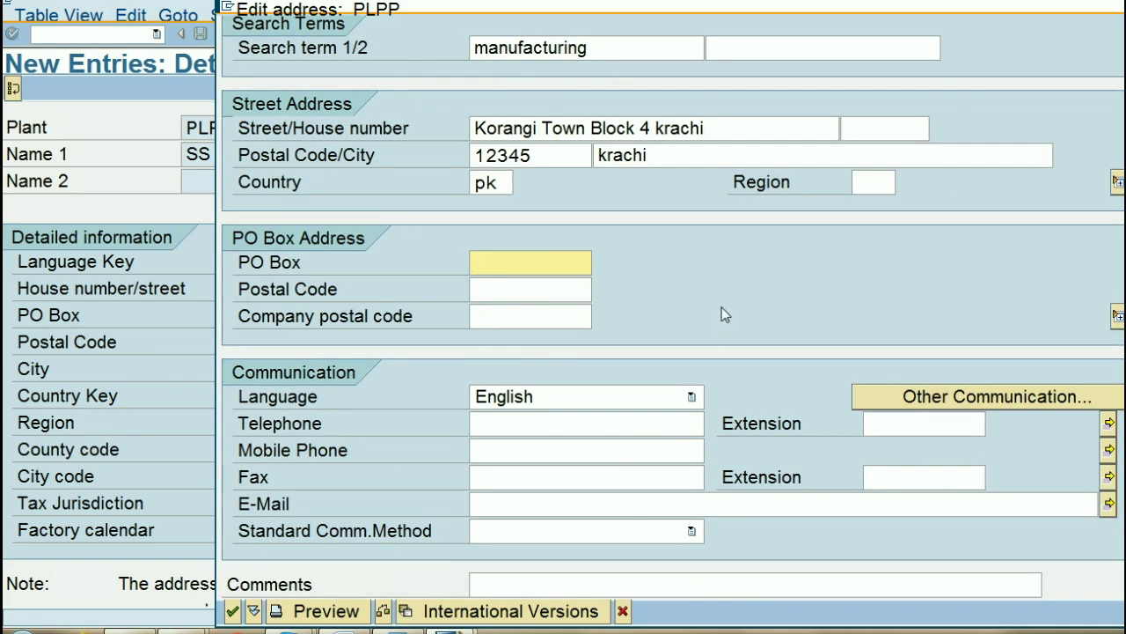
click(232, 611)
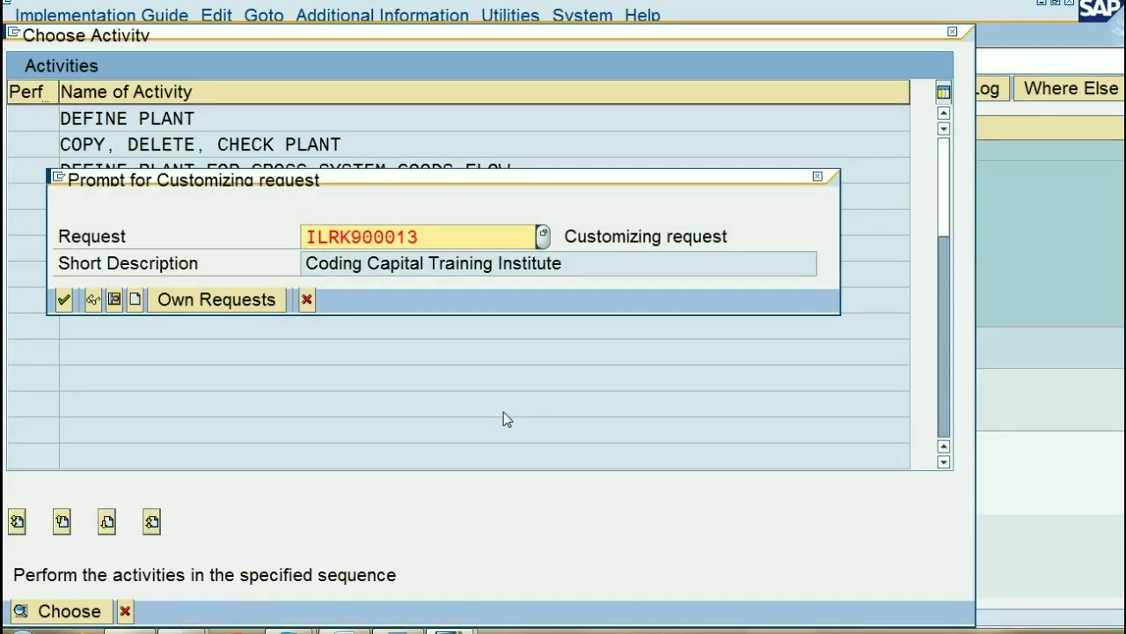
key(Return)
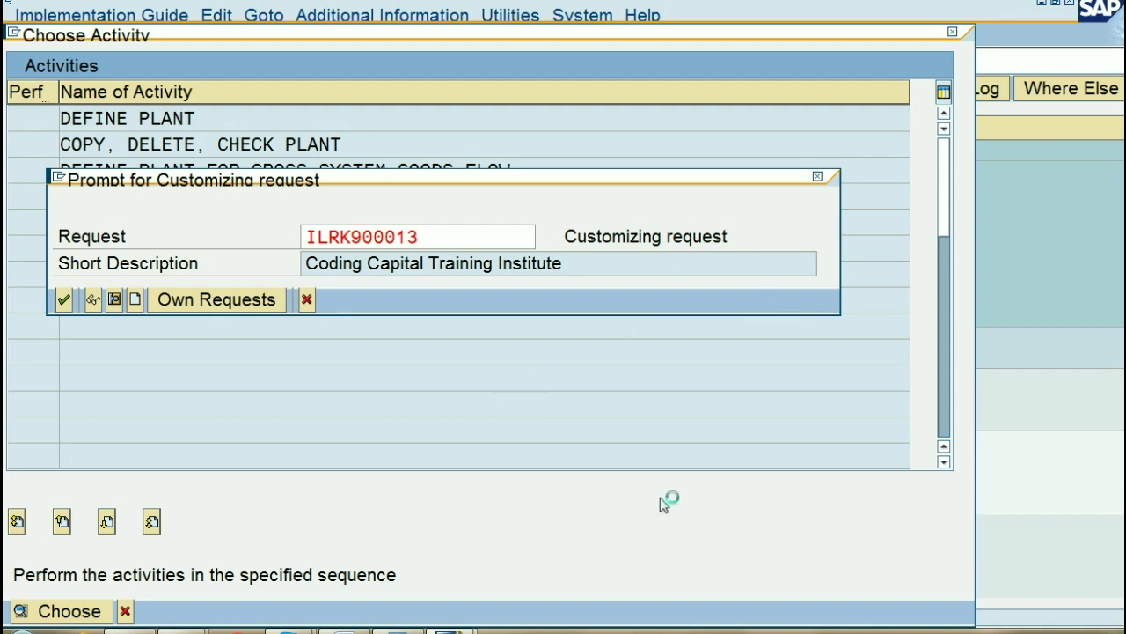
Switch to WordPad to review the configuration path noted for creating a plant.
click(449, 630)
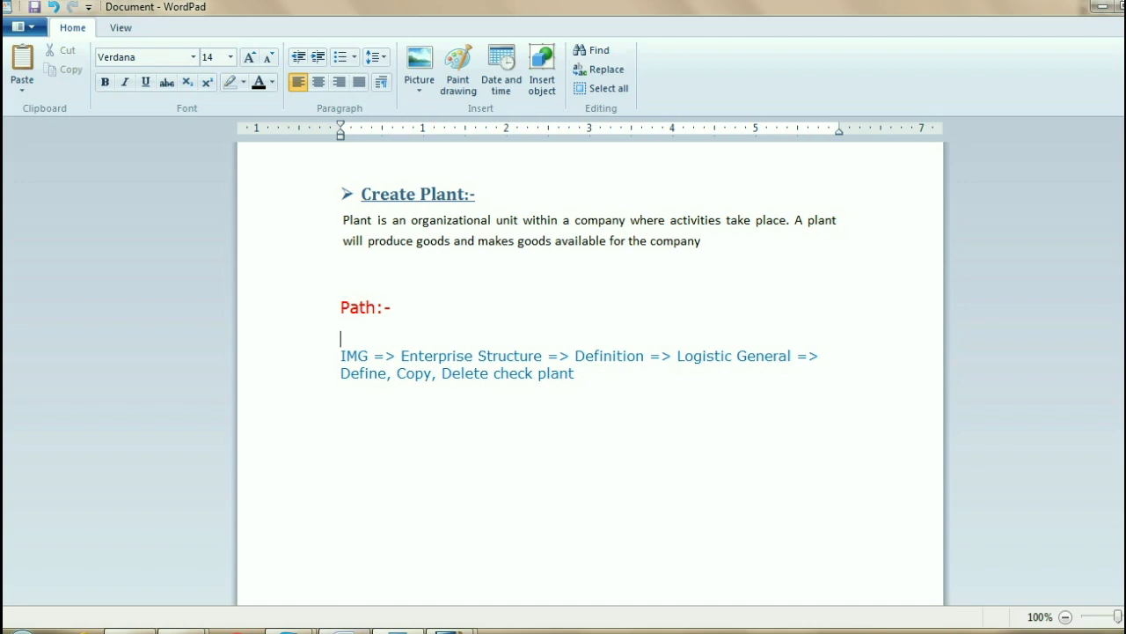
mouse_move(344, 626)
mouse_move(449, 626)
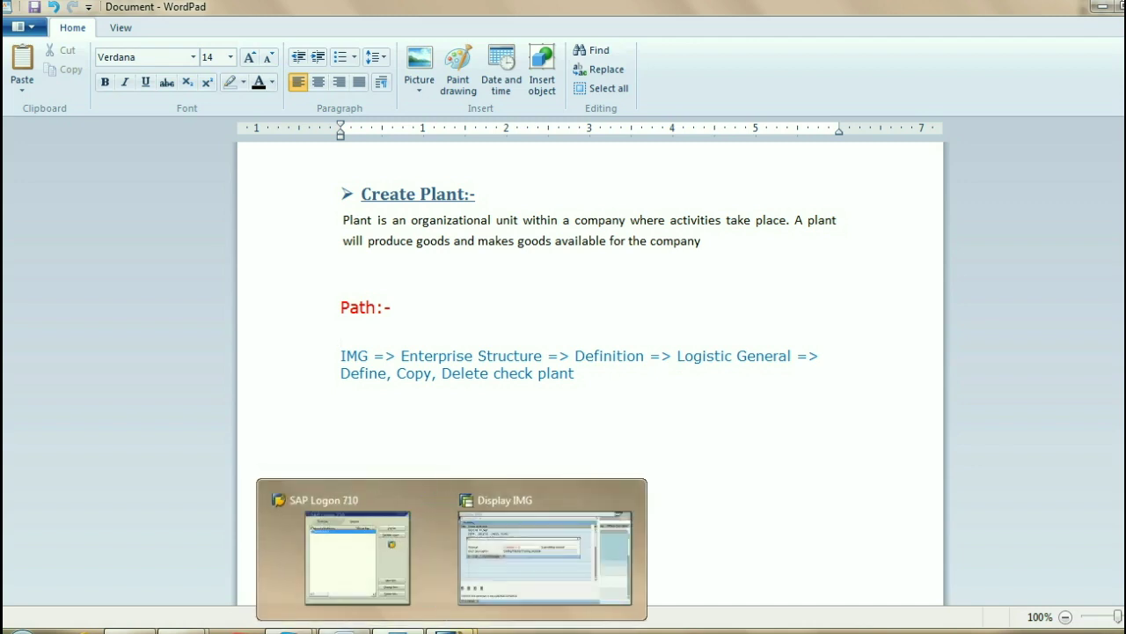